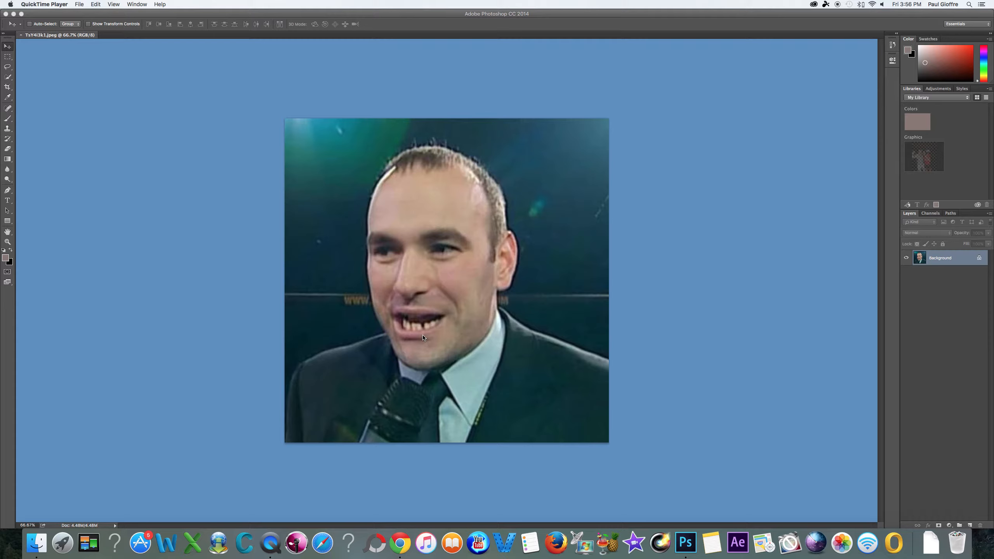
Try to cover one of the man's lower teeth with dark background sampled beside his face, using the Clone Stamp tool
drag(7, 128, 37, 131)
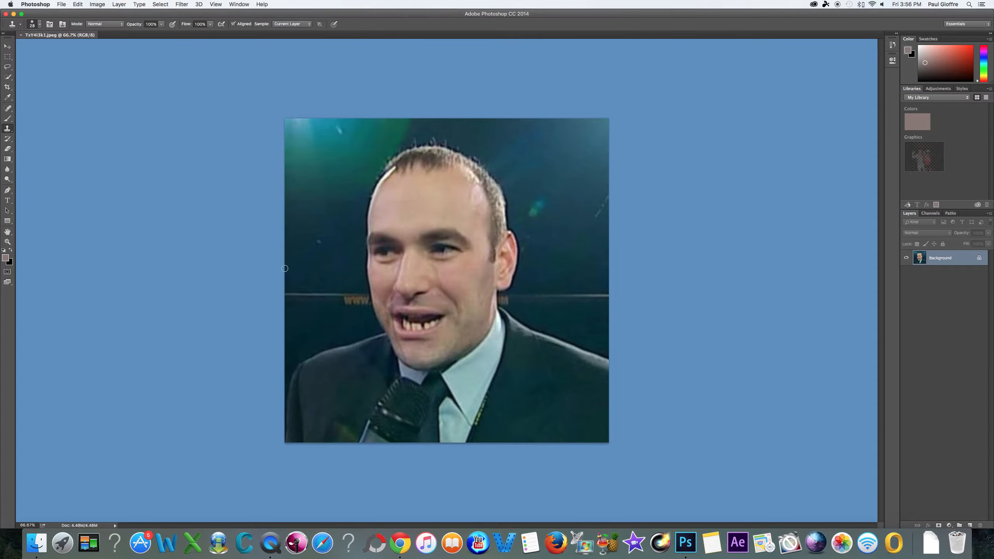
alt+click(340, 284)
click(407, 324)
click(407, 326)
Step back through the history to remove the clone strokes made on the tooth
click(78, 4)
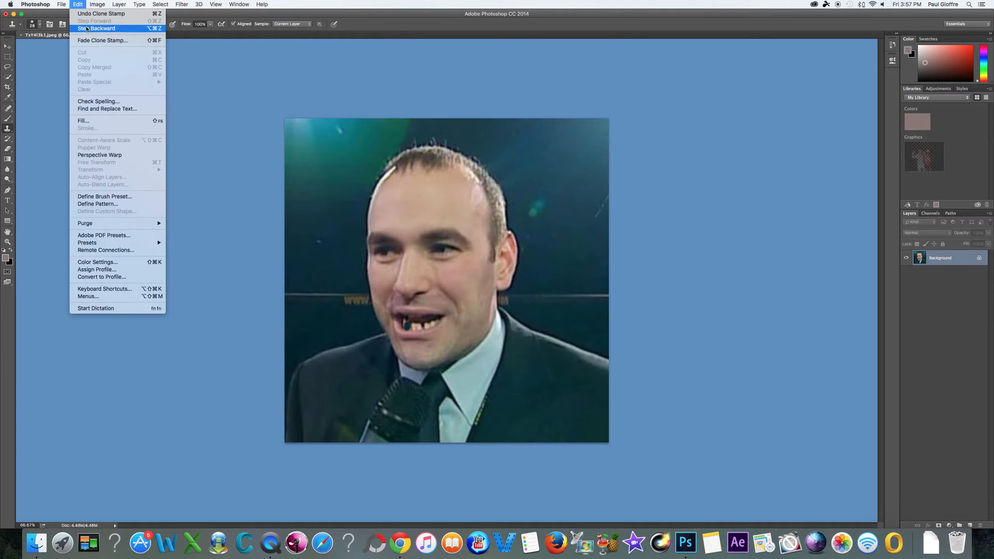
click(87, 28)
click(78, 4)
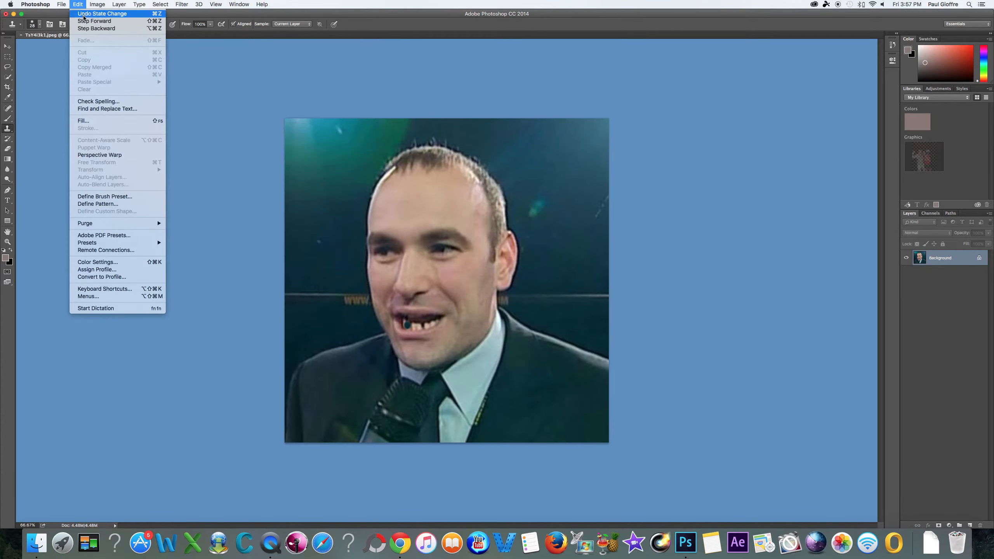
click(86, 28)
click(78, 4)
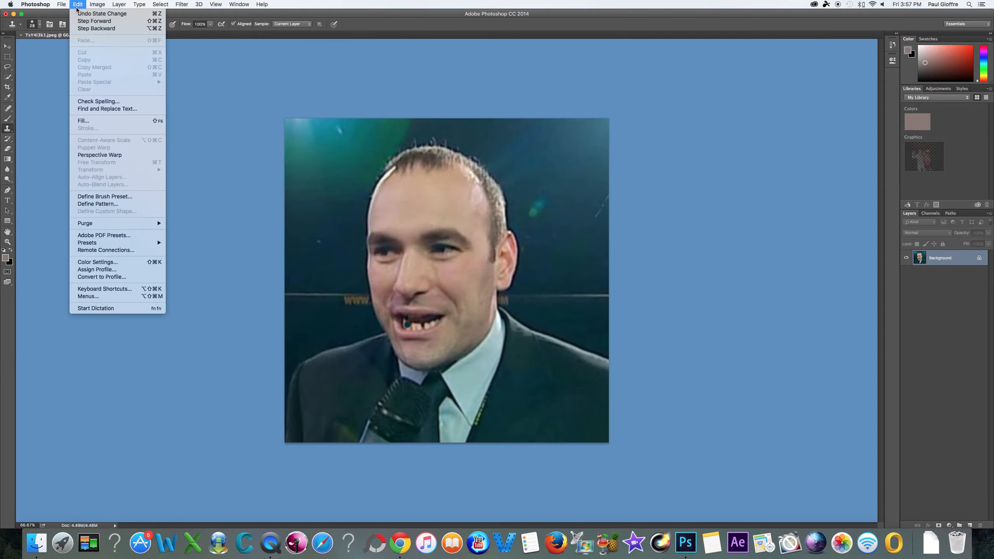
click(82, 28)
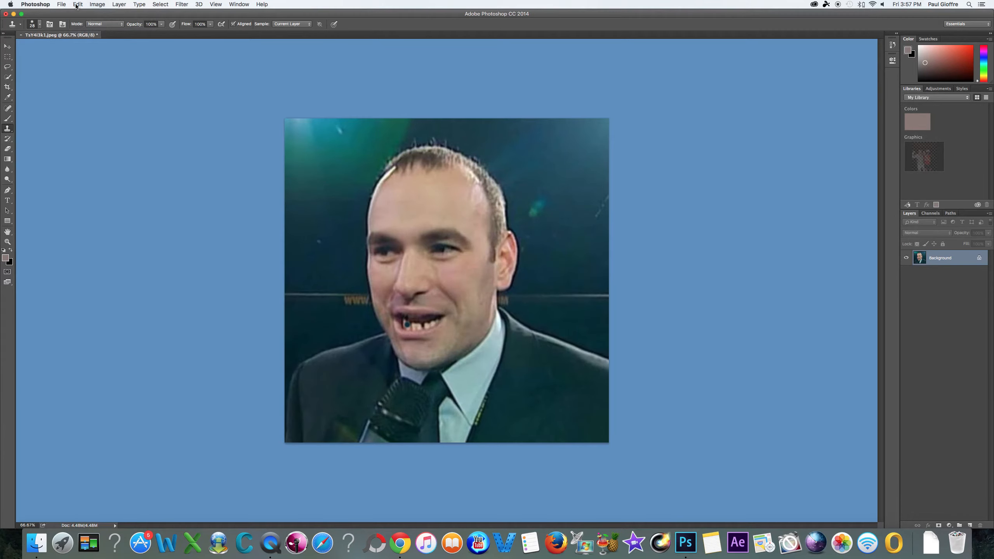
click(78, 5)
click(89, 29)
Reduce the Clone Stamp brush size to suit detailed work on the teeth
click(40, 25)
drag(49, 48, 48, 47)
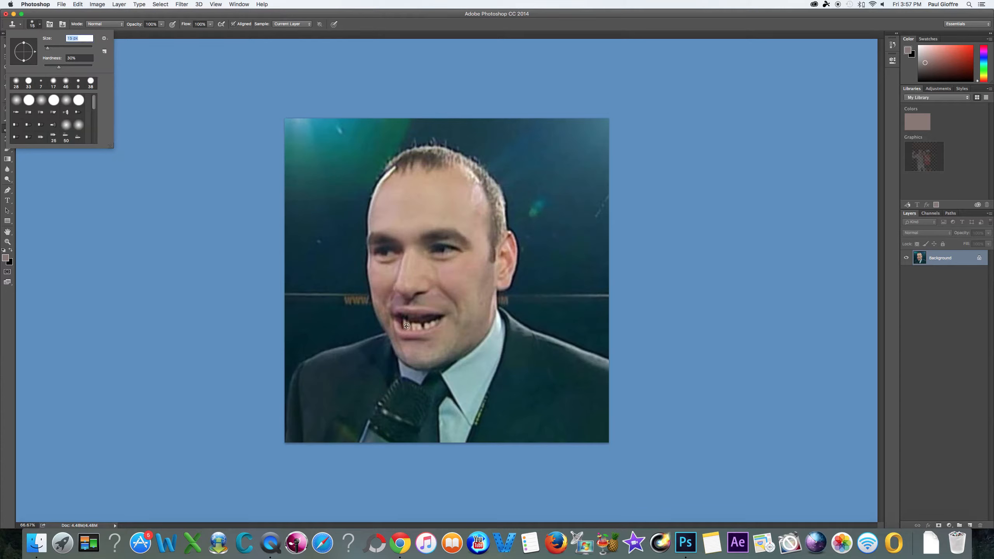
alt+click(421, 325)
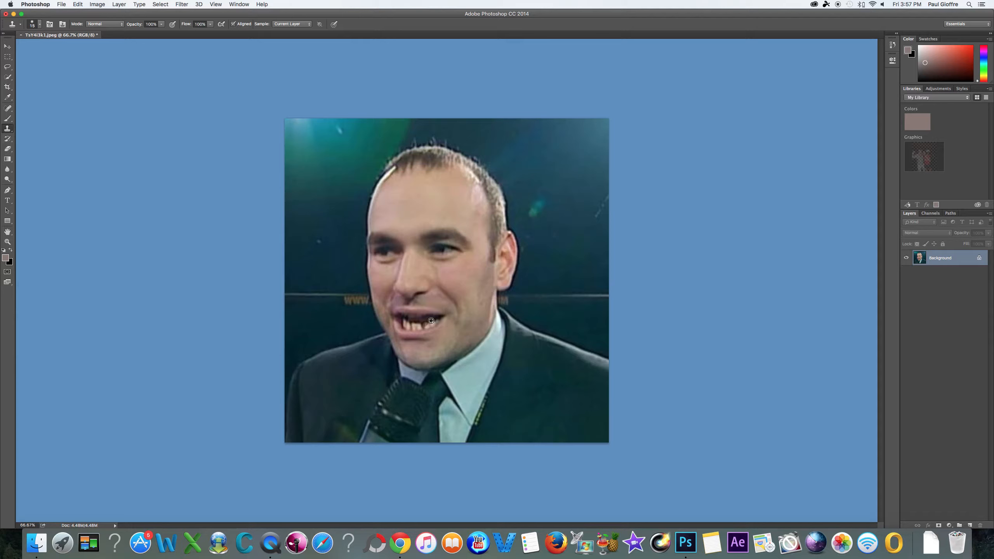
Clone the dark mouth interior over the lower teeth near the mouth corner facing the ear, and undo the last stroke
click(219, 5)
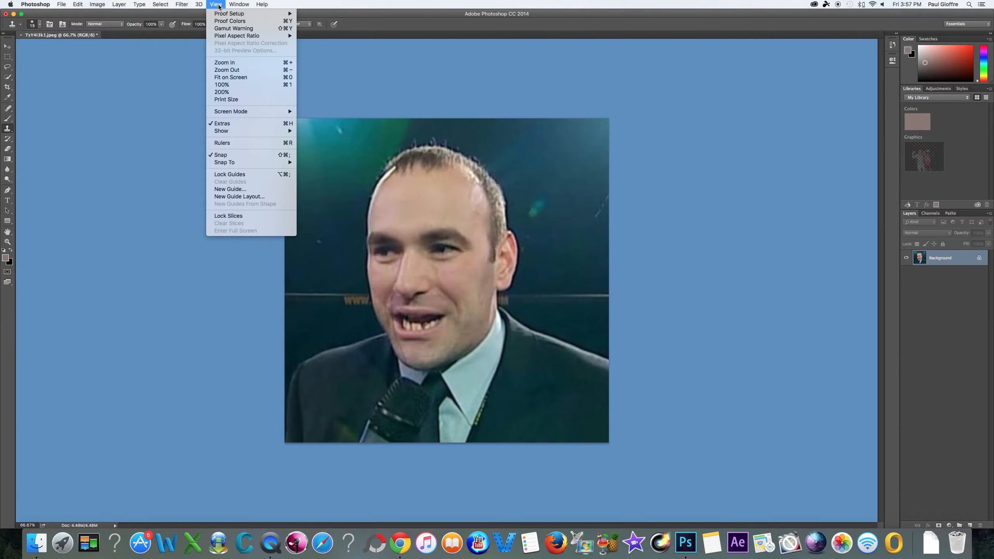
click(243, 79)
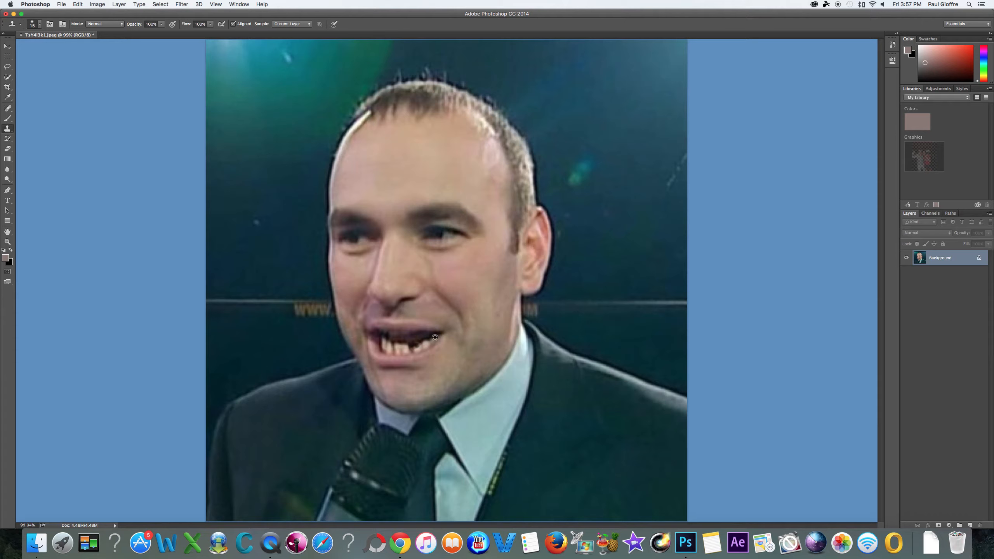
drag(414, 347, 415, 350)
alt+click(426, 343)
click(78, 4)
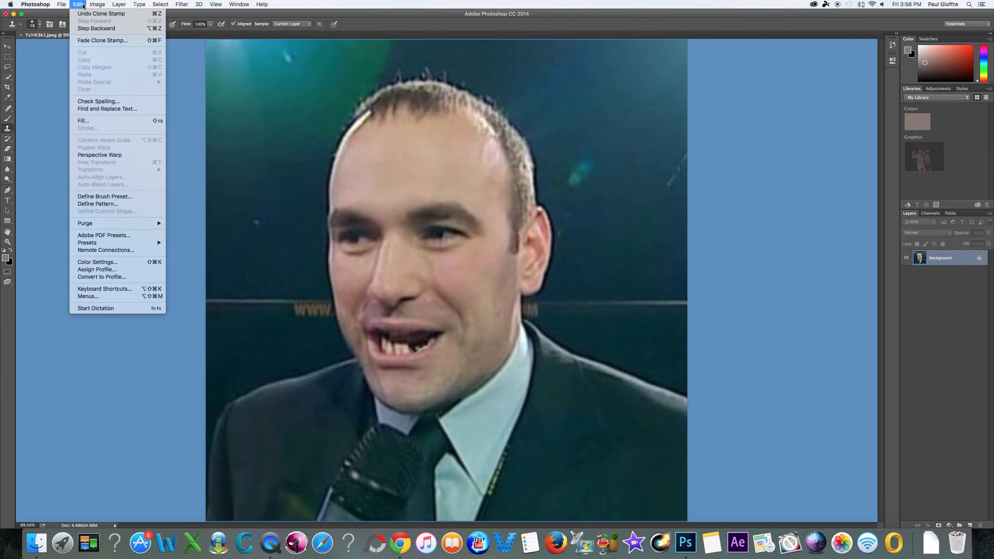
click(94, 14)
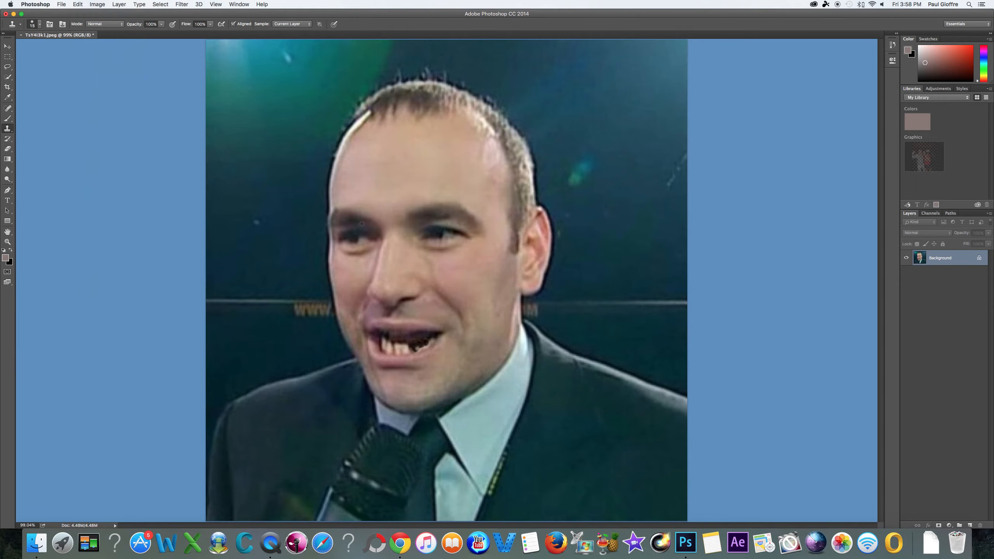
Clone the dark mouth interior over most of the remaining lower teeth, keeping only the front ones in the middle
alt+click(416, 347)
drag(420, 348, 425, 346)
click(429, 343)
click(430, 342)
alt+click(434, 337)
click(420, 343)
alt+click(387, 344)
click(450, 343)
Open the Save As settings for the retouched portrait
click(61, 6)
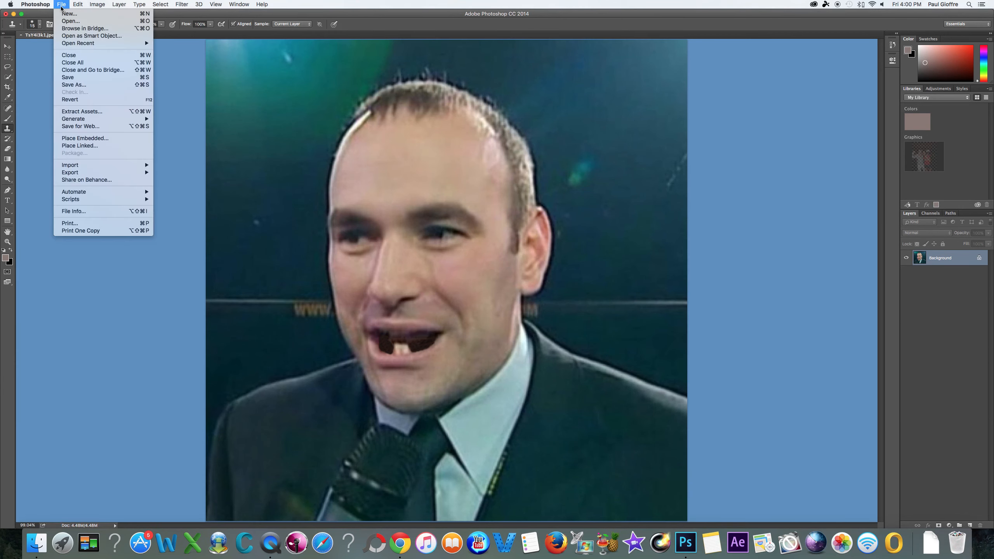
click(74, 85)
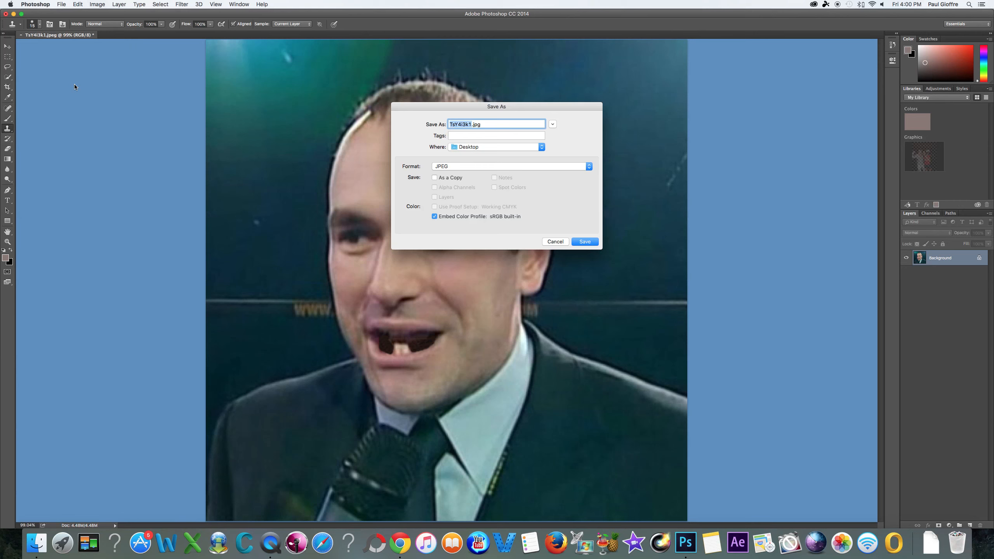
click(271, 547)
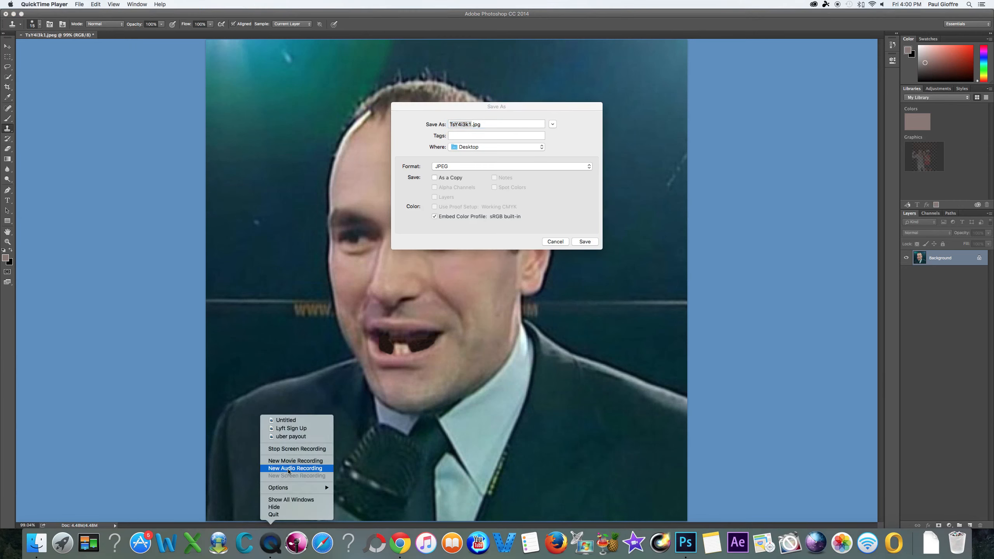